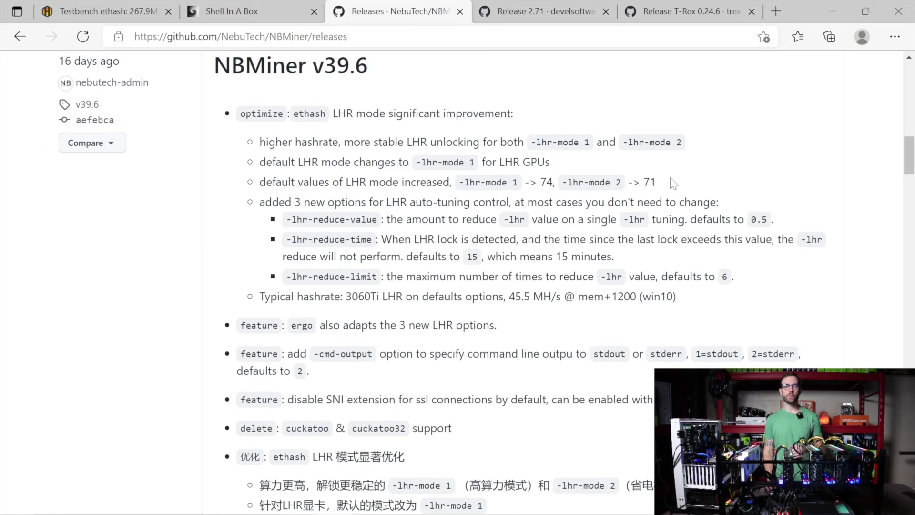
- Highlight NBMiner's new LHR defaults (71 for -lhr-mode 2, 74 for -lhr-mode 1), then switch to GMiner 2.71 notes
drag(671, 182, 633, 182)
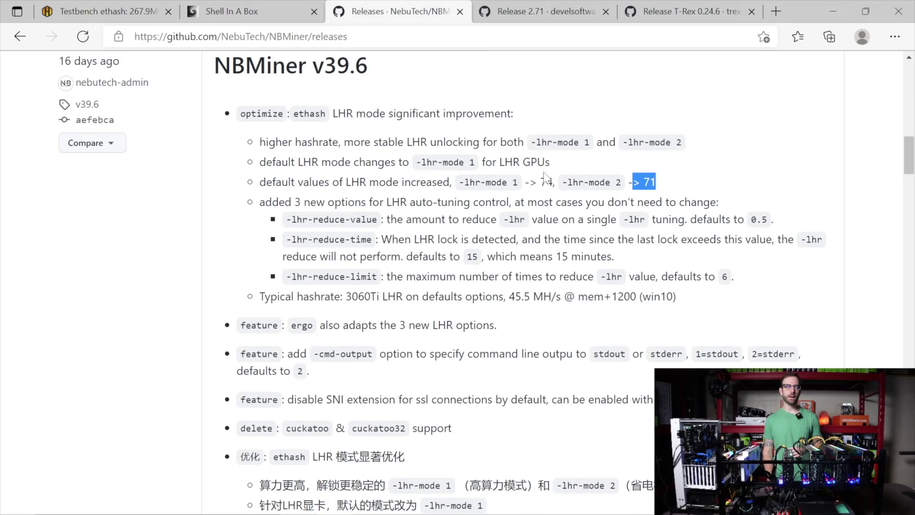
drag(537, 182, 547, 182)
click(598, 154)
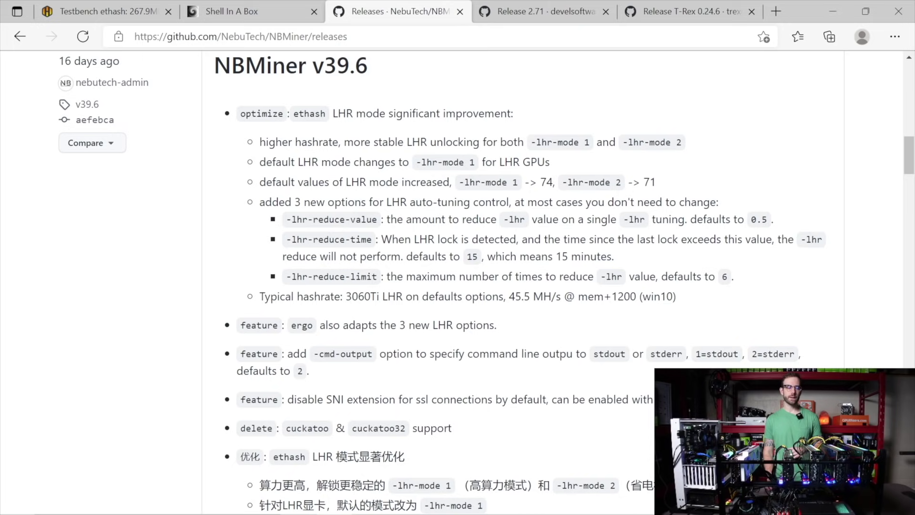
click(551, 11)
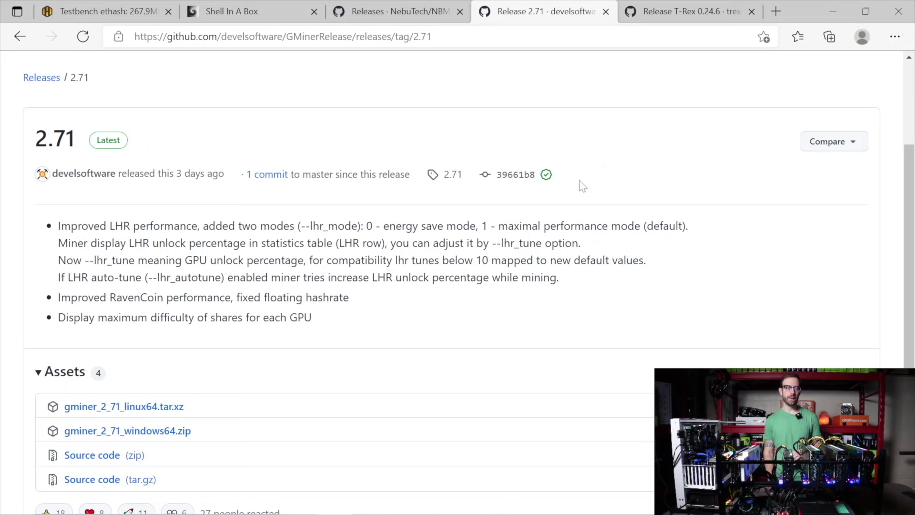
- In the T-Rex 0.24.6 notes, highlight the LHR tune increase from 71 to 74 and the ETH+FIRO dual mining note
click(696, 6)
scroll(457, 286, down, 2)
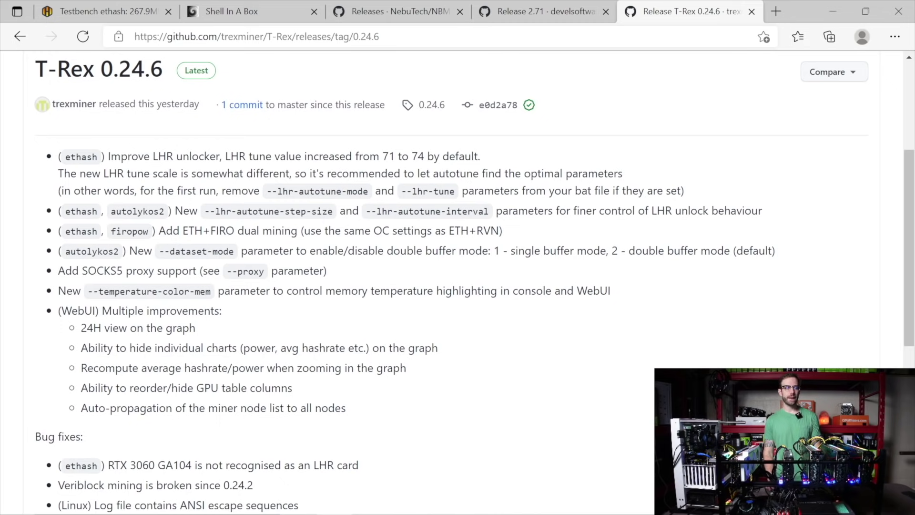
drag(380, 156, 434, 157)
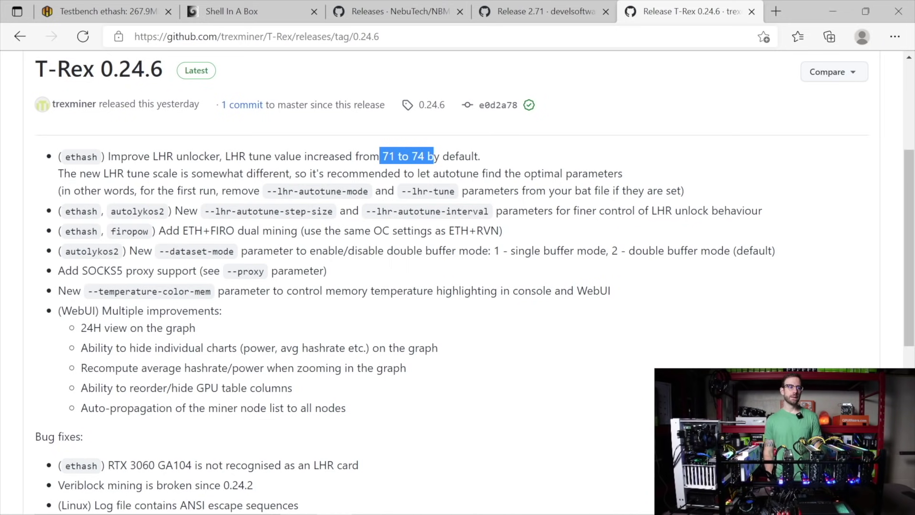
drag(181, 231, 234, 230)
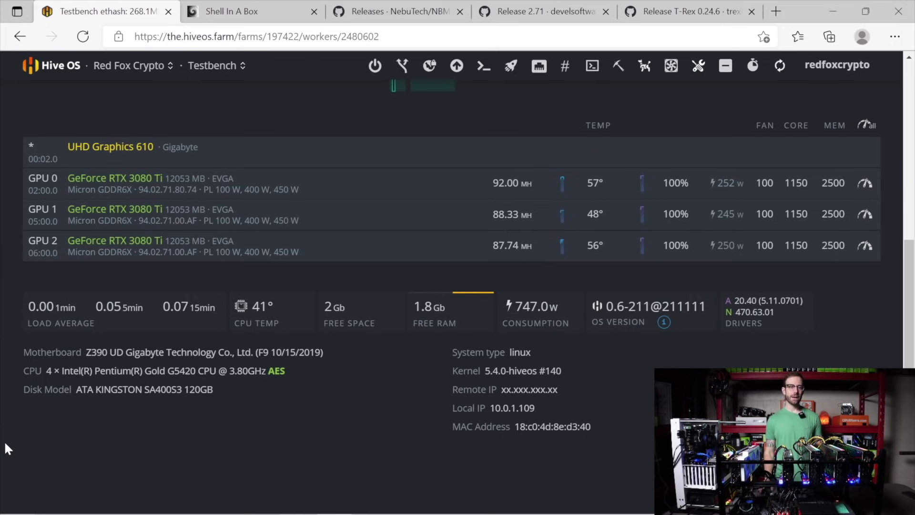
- Scroll through the Testbench worker's miner list and its table of three RTX 3080 Ti GPUs
scroll(710, 291, up, 6)
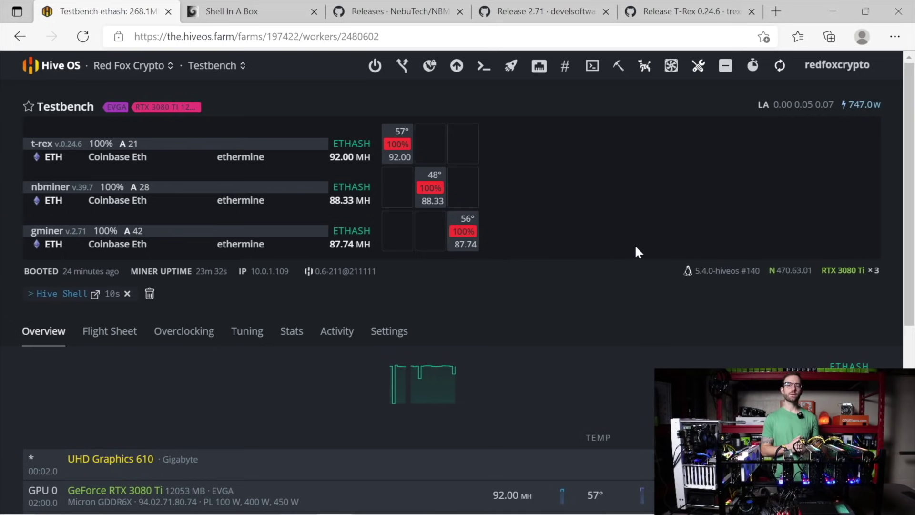
scroll(641, 292, down, 4)
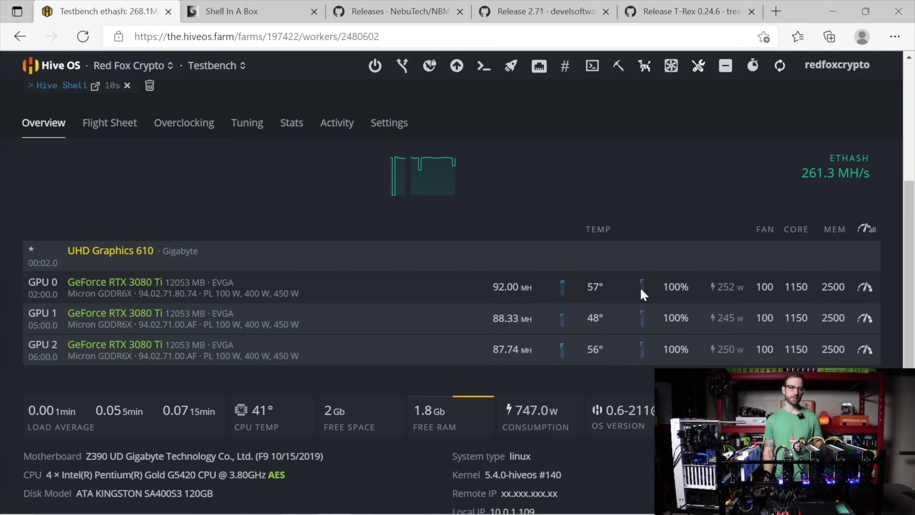
scroll(632, 298, down, 2)
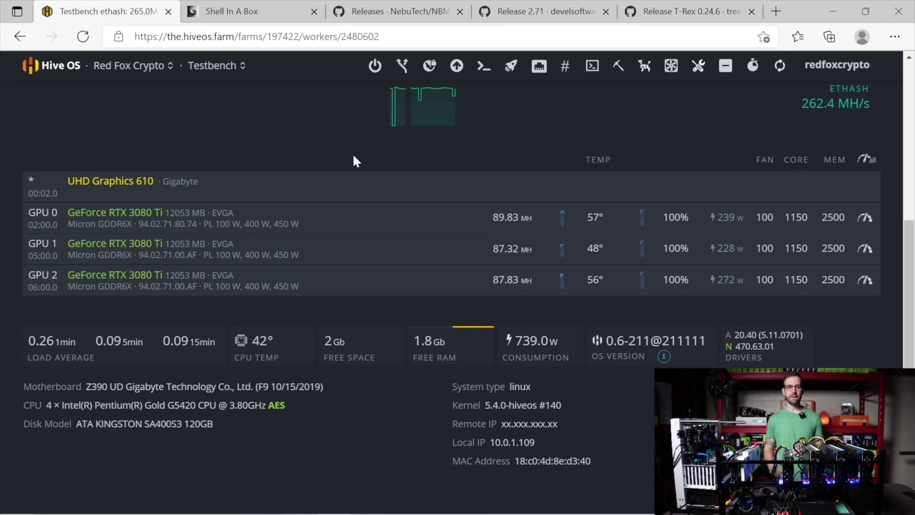
scroll(320, 242, up, 4)
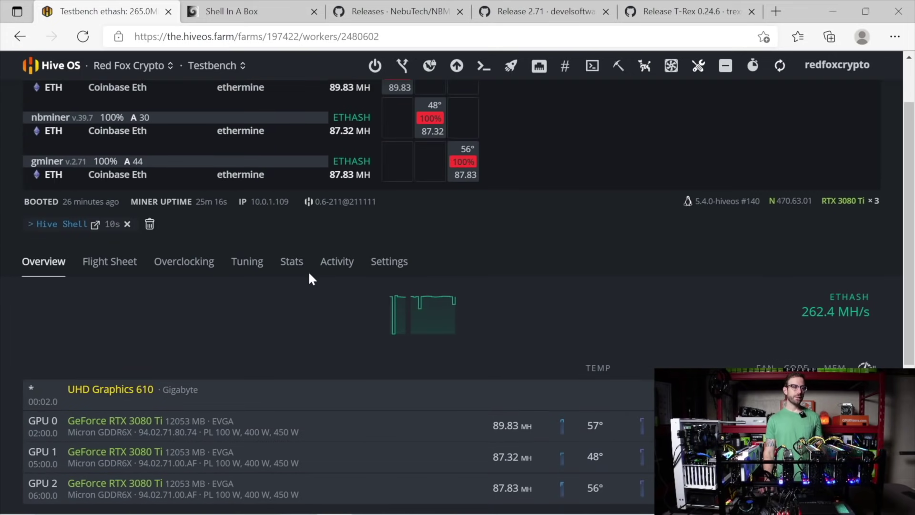
scroll(255, 305, down, 4)
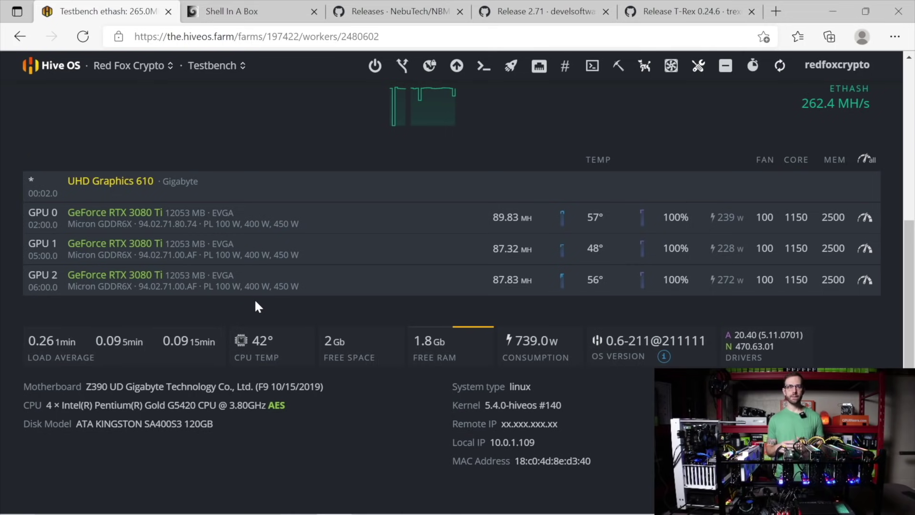
- In Hive Shell, run the 'miner' command to attach to the running miners' console screens
click(253, 10)
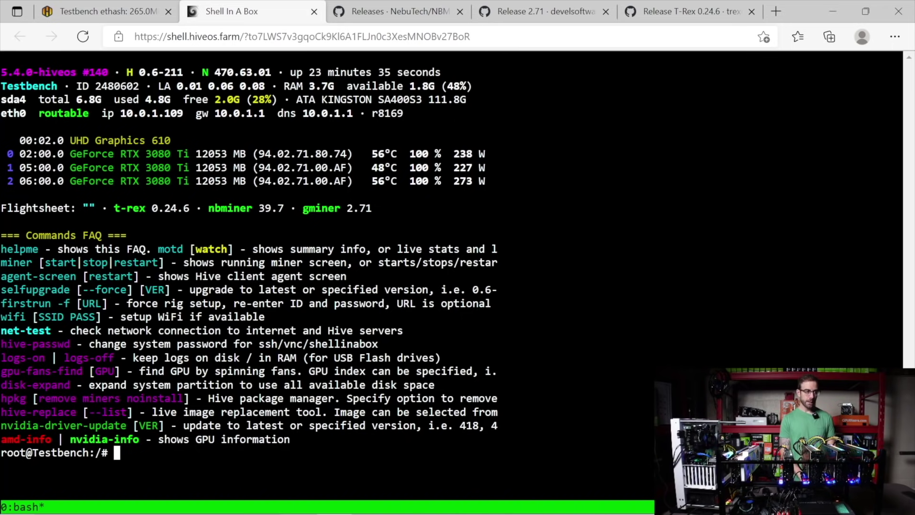
text(miner)
key(Return)
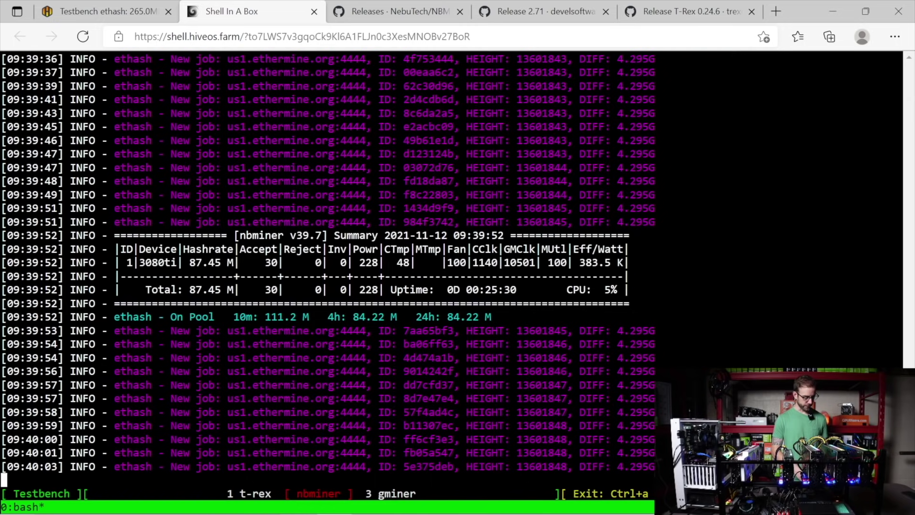
- Cycle past the GMiner window to the T-Rex log showing GPU #0 at 90.54 MH/s, then list the open windows
key(ctrl+a)
key(n)
key(ctrl+space)
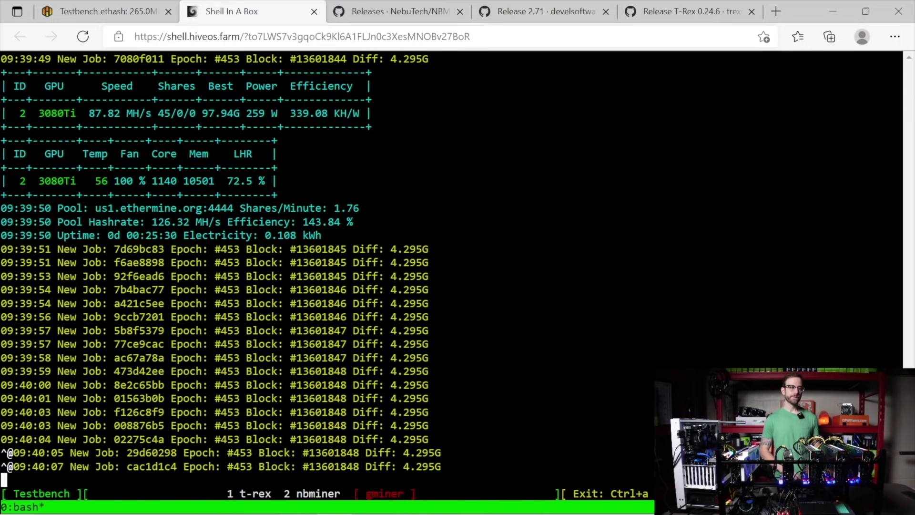
key(ctrl+a)
key(n)
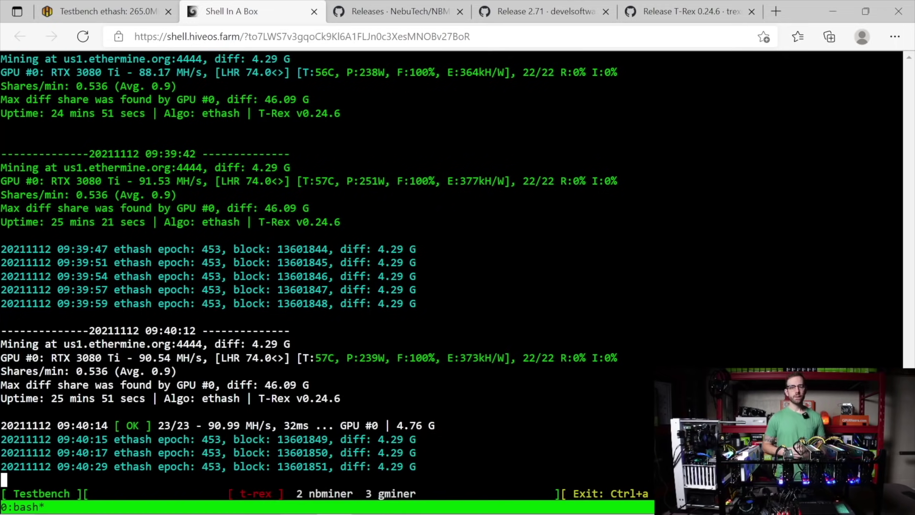
key(ctrl+a)
key(w)
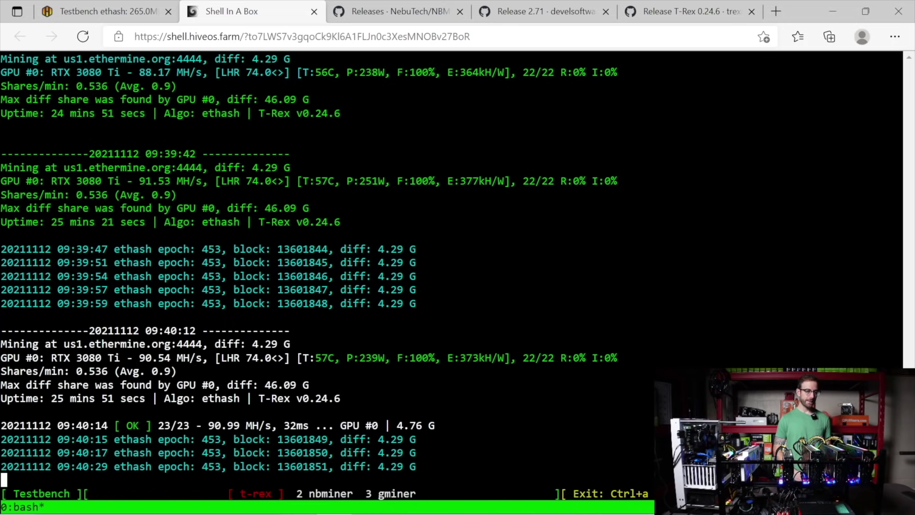
key(ctrl+a)
key(n)
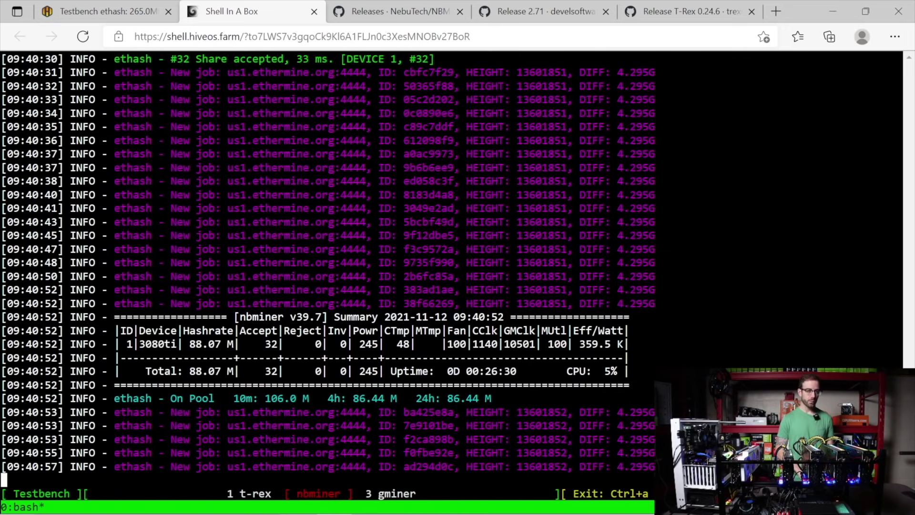
key(ctrl+a)
key(n)
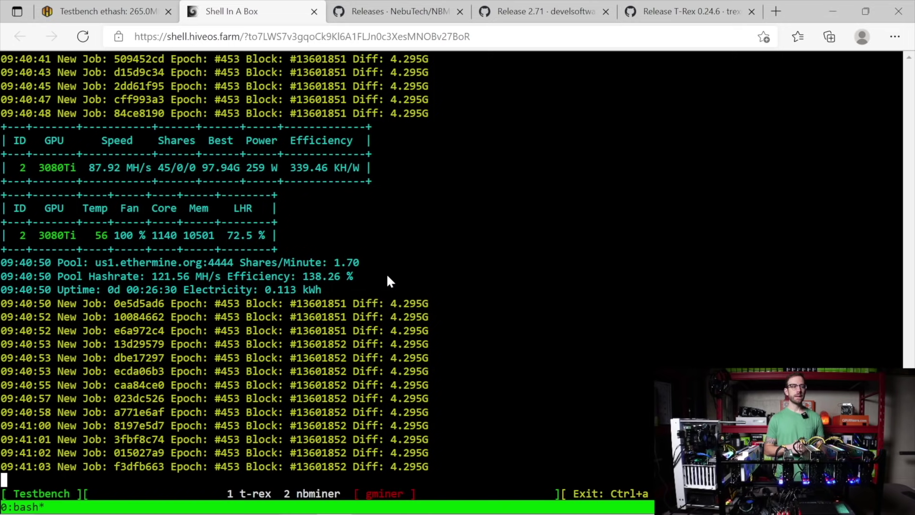
key(ctrl+a)
key(w)
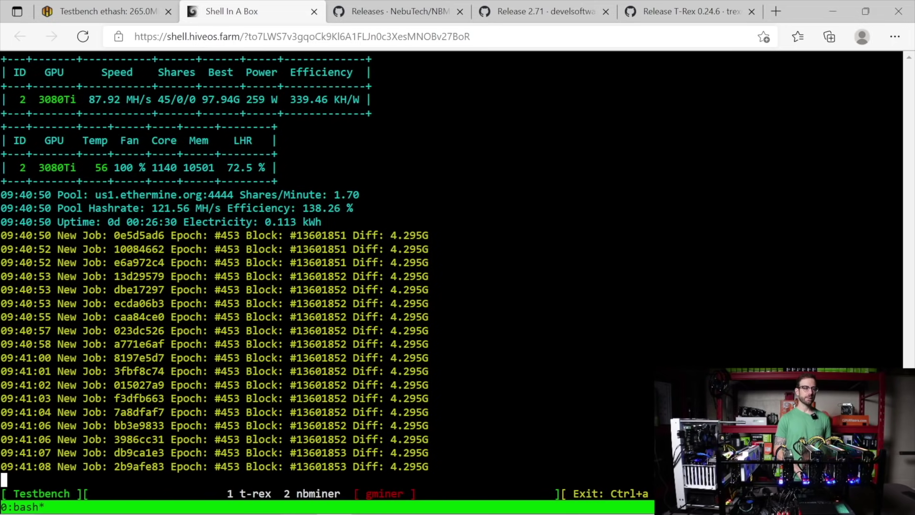
key(ctrl+a)
key(1)
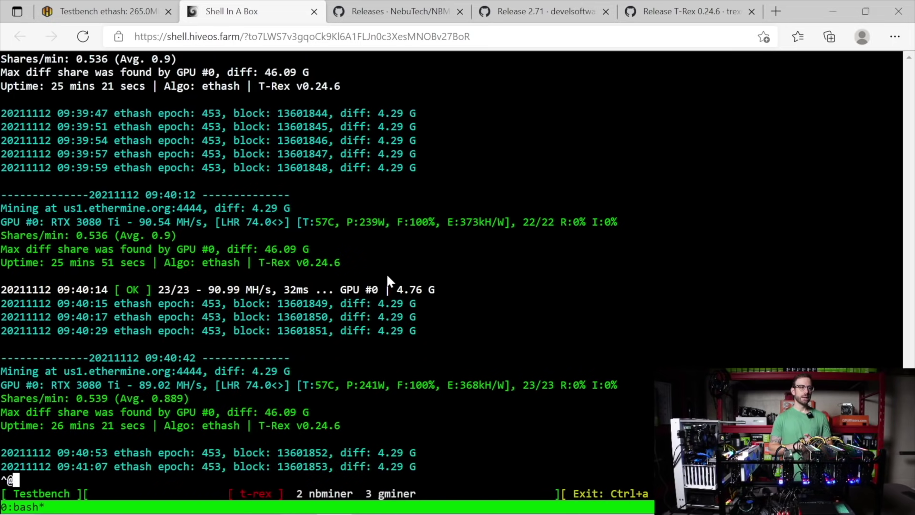